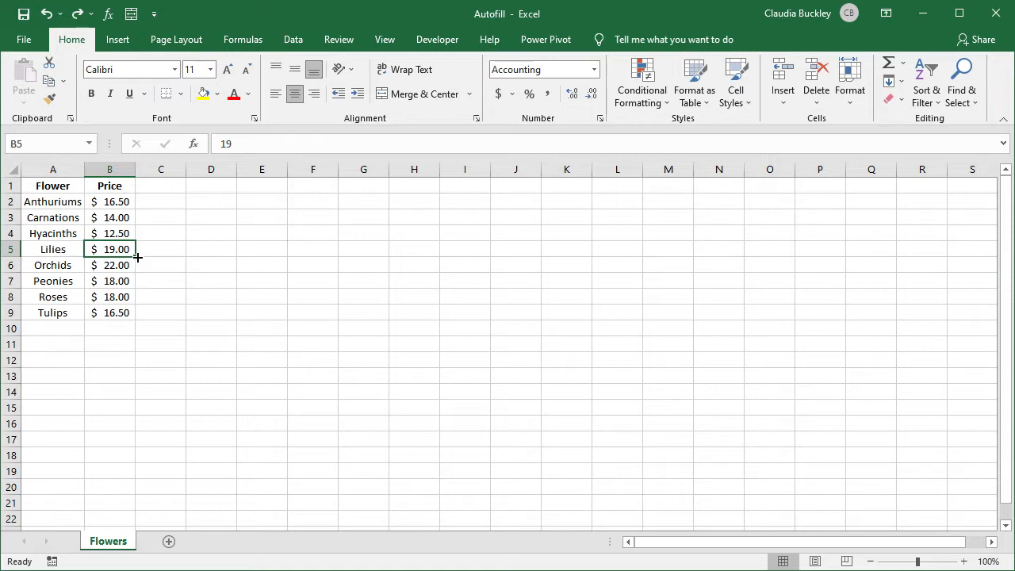
# Fill the Lilies price in B5 down the rest of the Price column.
pyautogui.moveTo(137, 257); pyautogui.dragTo(138, 325)
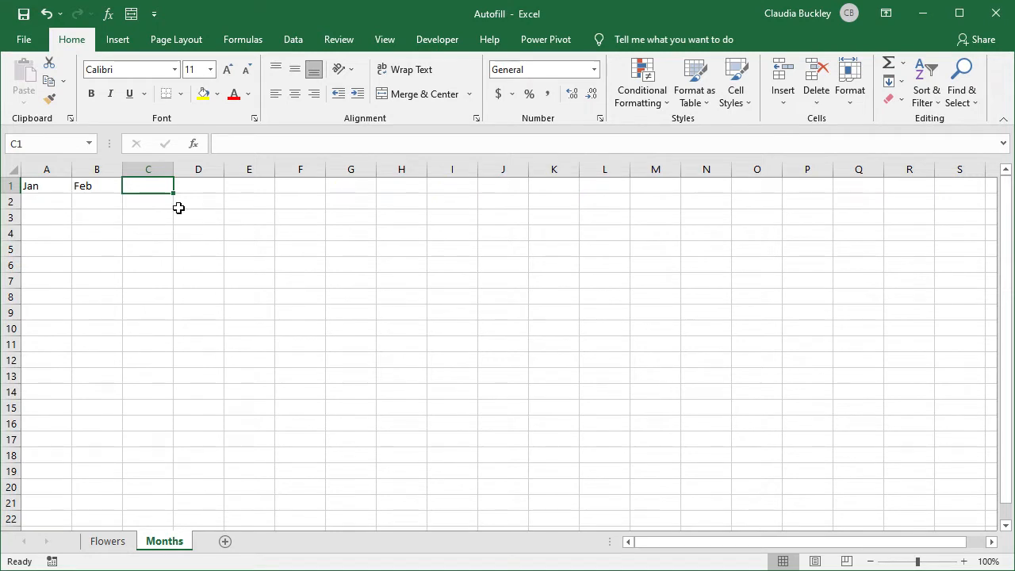
# Extend the month series from Jan and Feb in A1:B1 across row 1 through Dec in L1.
pyautogui.click(46, 190)
pyautogui.moveTo(79, 190); pyautogui.dragTo(93, 187)
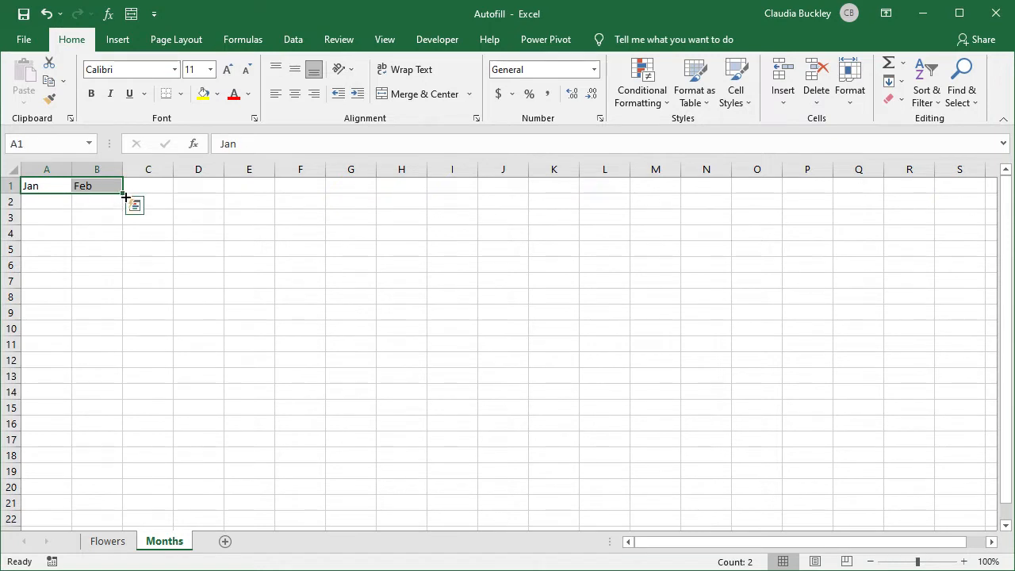
pyautogui.moveTo(122, 194); pyautogui.dragTo(613, 195)
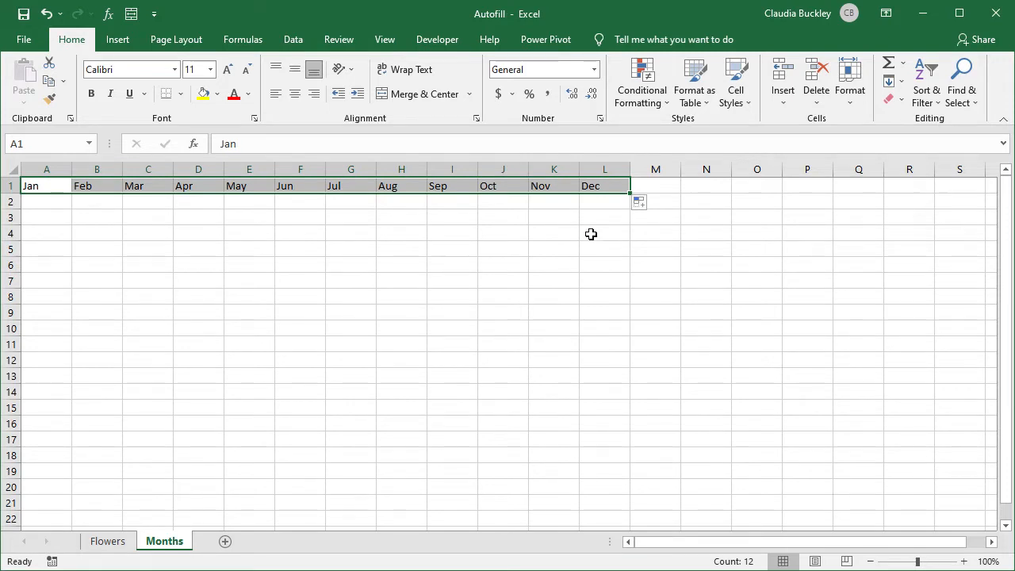
# Extend the quarter labels that begin with 1st Qtr and 2nd Qtr in row 4 across to column D.
pyautogui.click(47, 235)
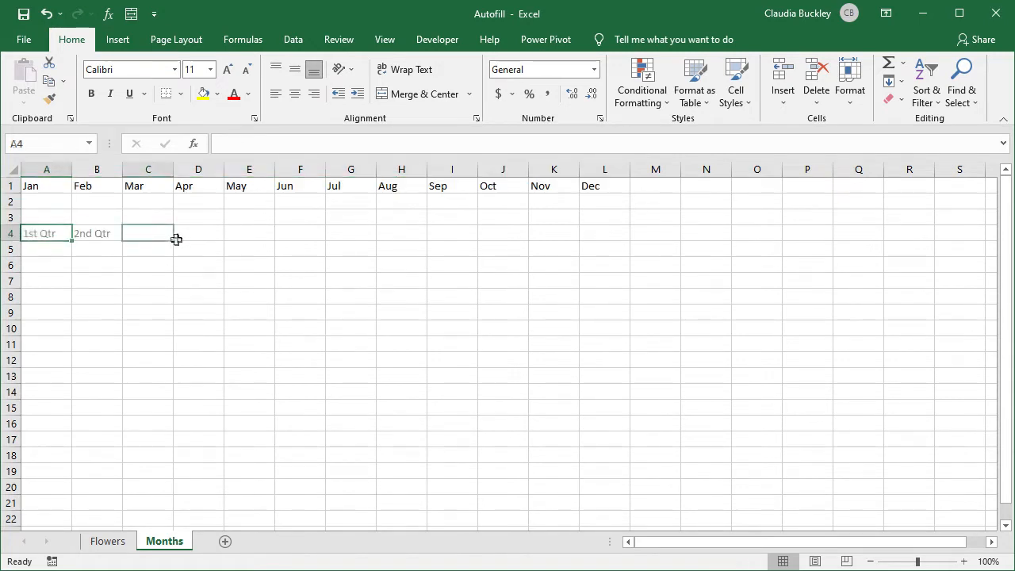
pyautogui.moveTo(54, 233); pyautogui.dragTo(221, 244)
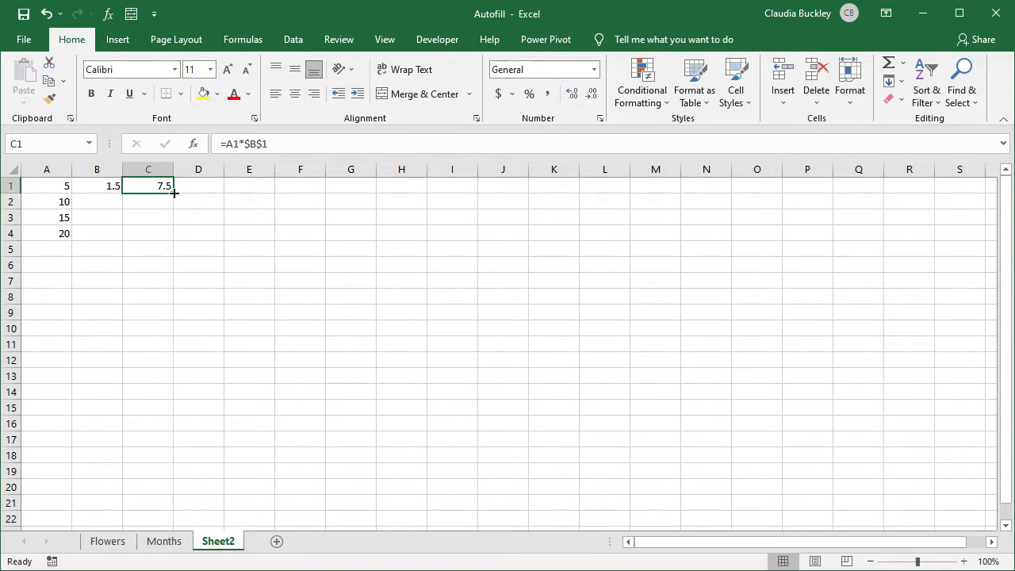
# Fill the formula =A1*$B$1 from C1 down to C4 and check the copied formulas in C2 and C3.
pyautogui.moveTo(173, 192)
pyautogui.mouseDown()
pyautogui.moveTo(199, 251)
pyautogui.moveTo(183, 195)
pyautogui.moveTo(168, 198)
pyautogui.mouseUp()
pyautogui.doubleClick(173, 194)
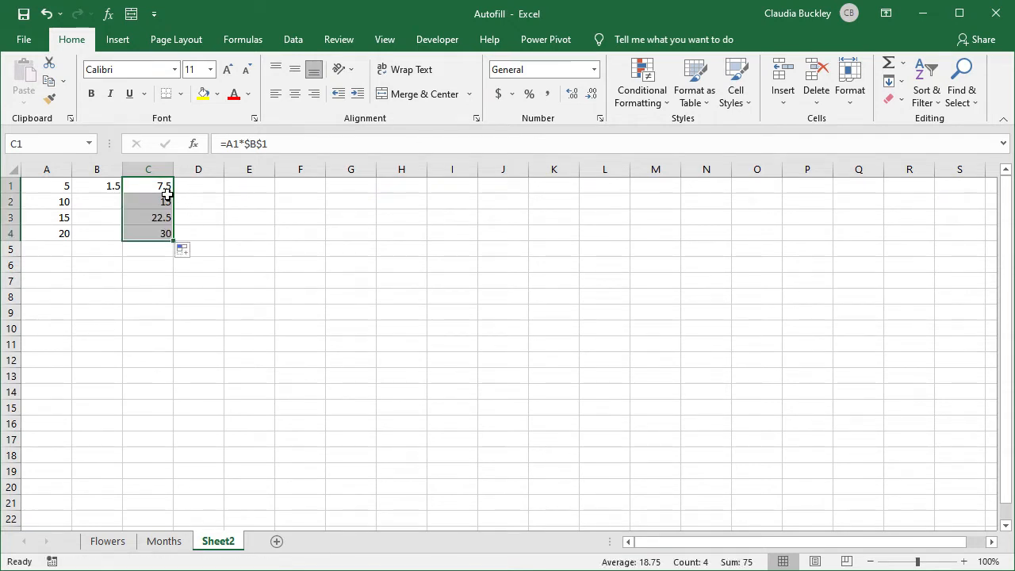
pyautogui.click(148, 203)
pyautogui.click(157, 218)
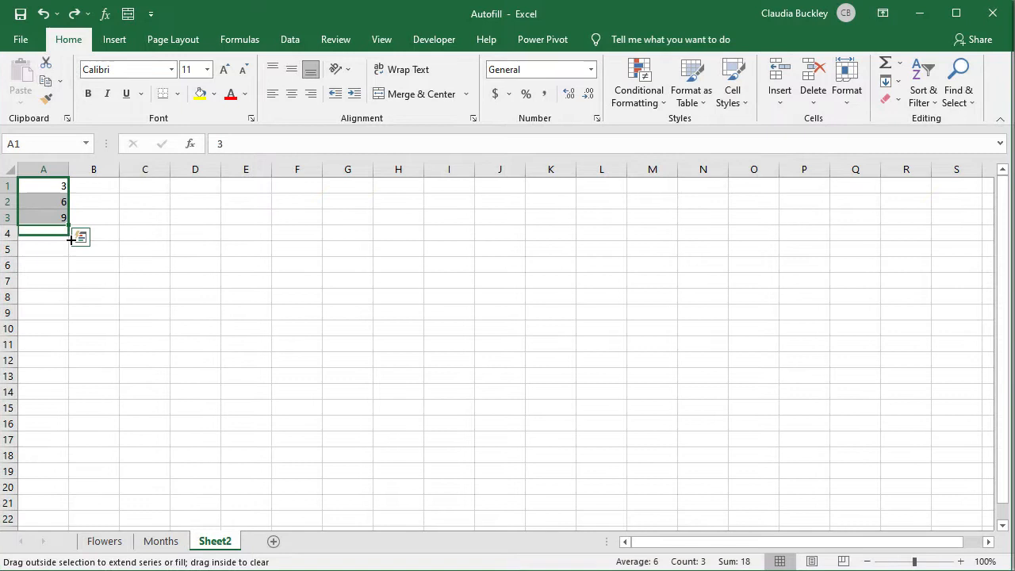
# Fill the 3, 6, 9 sequence from A1:A3 down to A8 and switch the fill option to Copy Cells.
pyautogui.moveTo(71, 238); pyautogui.dragTo(65, 300)
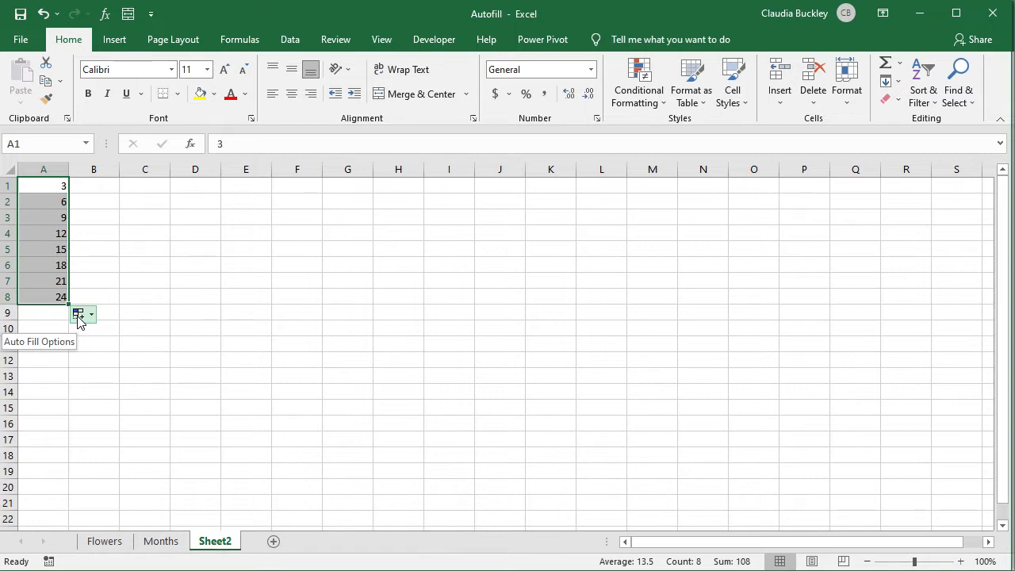
pyautogui.click(78, 317)
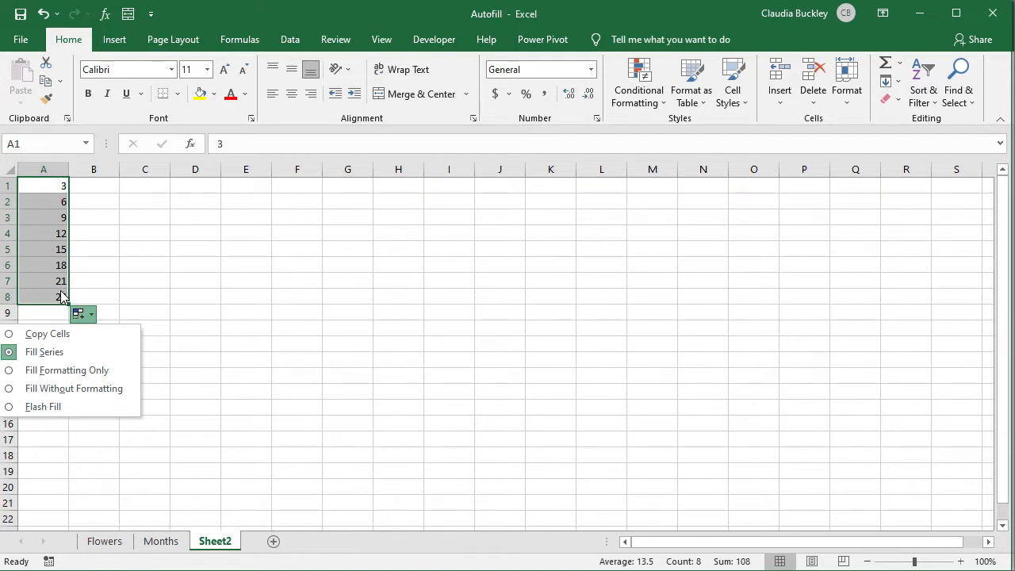
pyautogui.click(68, 339)
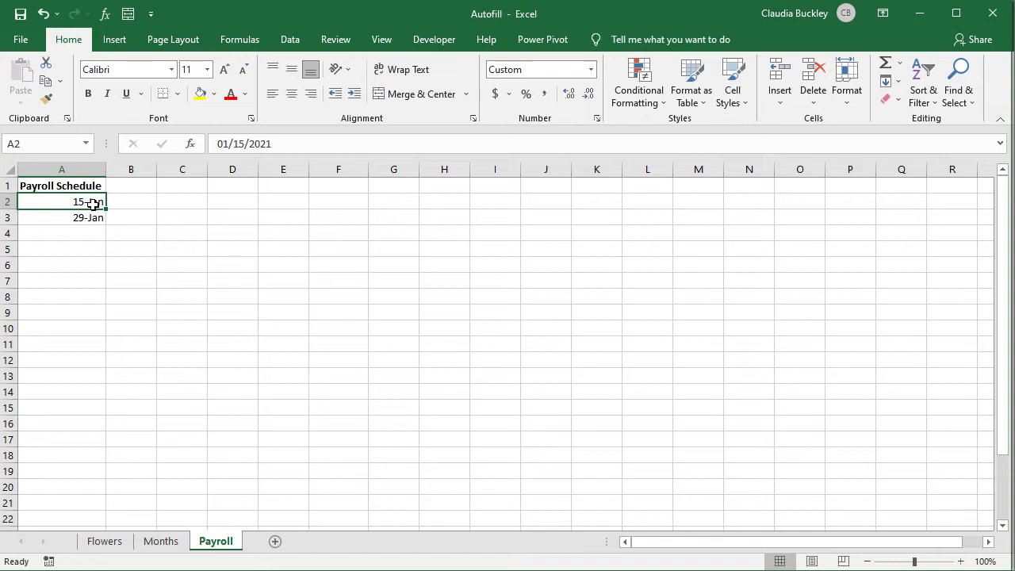
# Extend the payroll dates in A2:A3 down to row 27 and open the Series settings for that fill.
pyautogui.moveTo(92, 204); pyautogui.dragTo(93, 218)
pyautogui.scroll(-1, 150, 238)
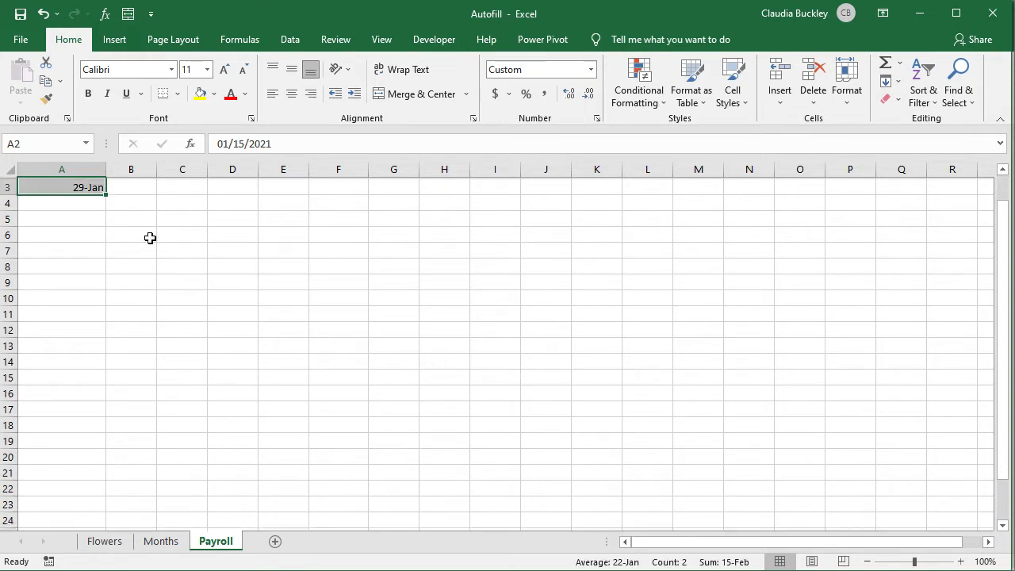
pyautogui.scroll(2, 150, 238)
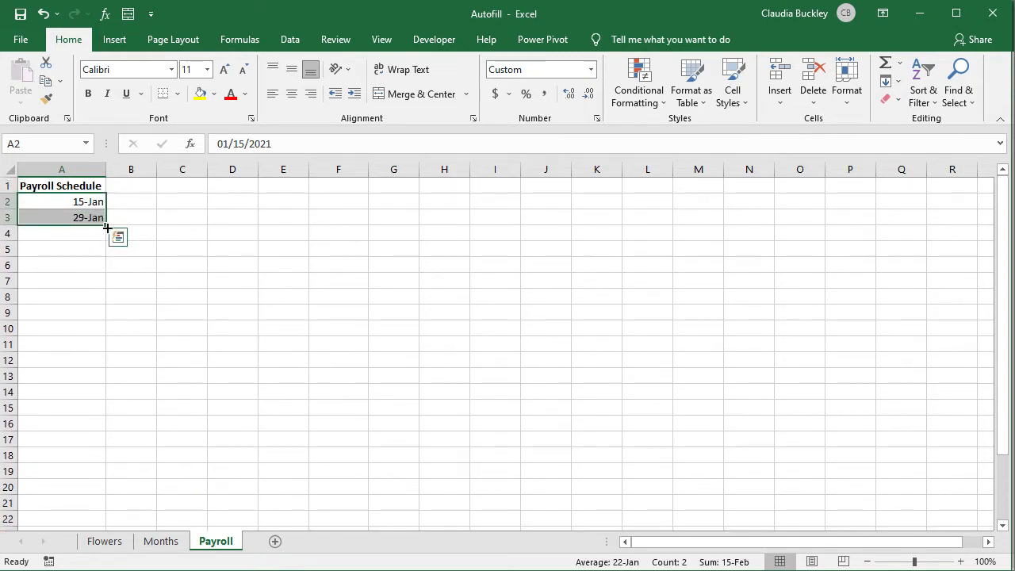
pyautogui.moveTo(107, 228); pyautogui.dragTo(79, 515)
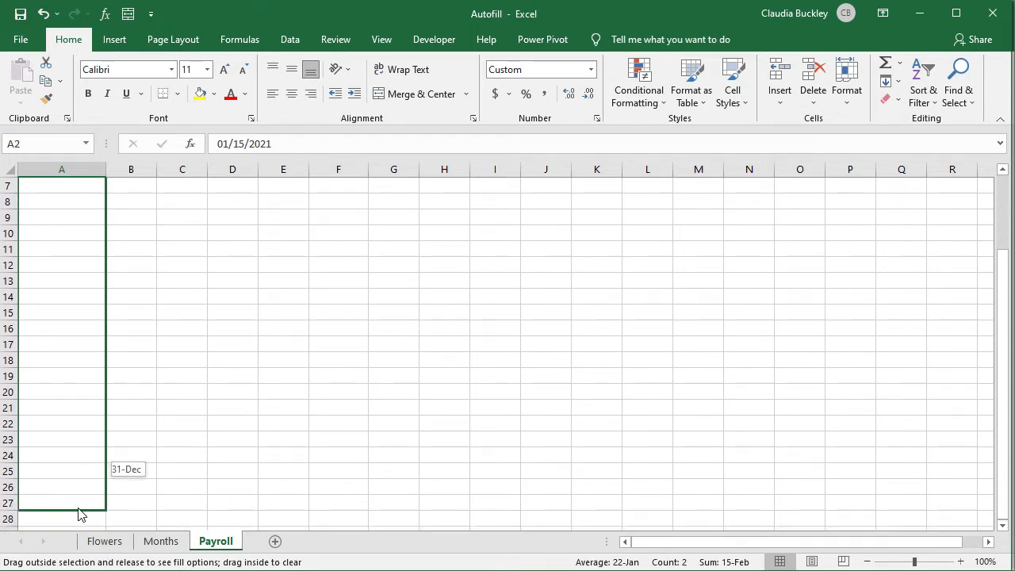
pyautogui.moveTo(80, 515); pyautogui.dragTo(79, 516)
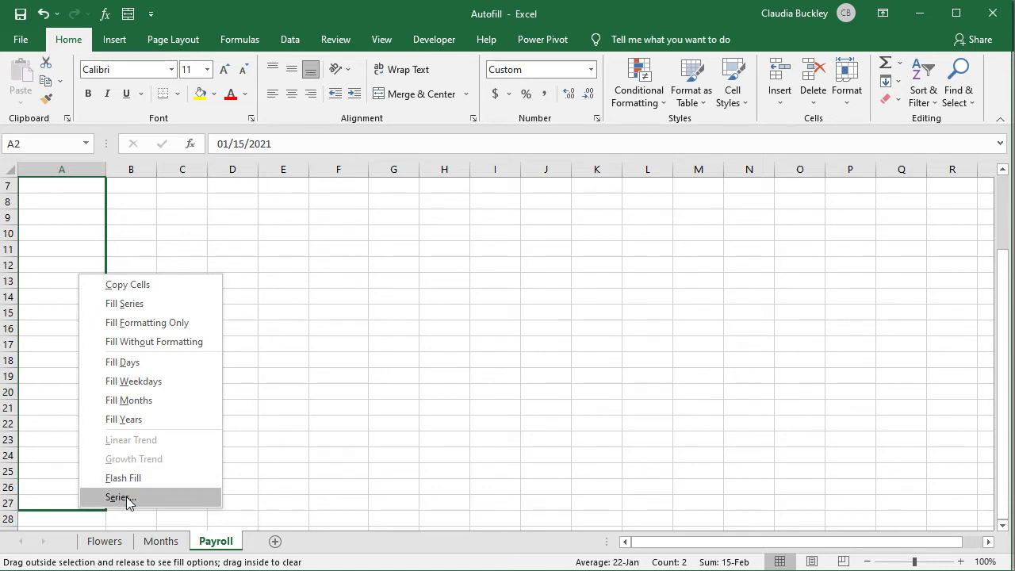
pyautogui.click(127, 498)
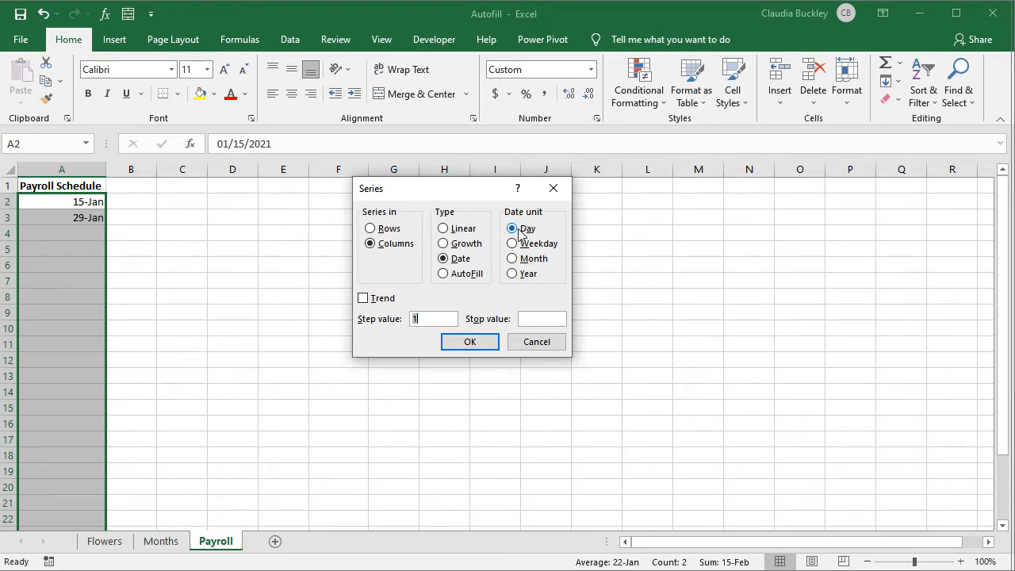
# Apply the payroll date series with a step value of 14 days and review the filled schedule.
pyautogui.write('14')
pyautogui.click(470, 344)
pyautogui.scroll(-3, 347, 368)
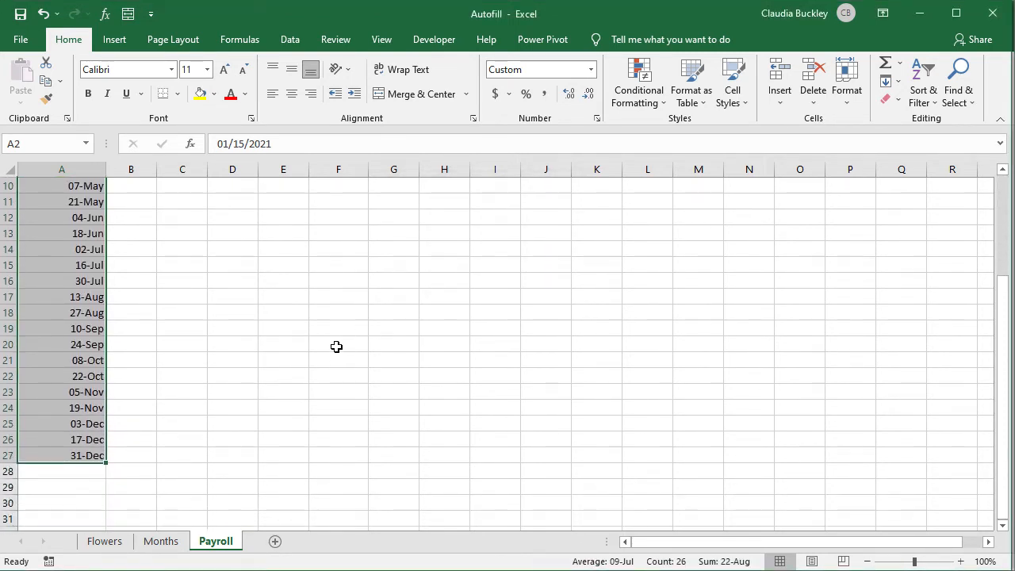
pyautogui.scroll(3, 301, 367)
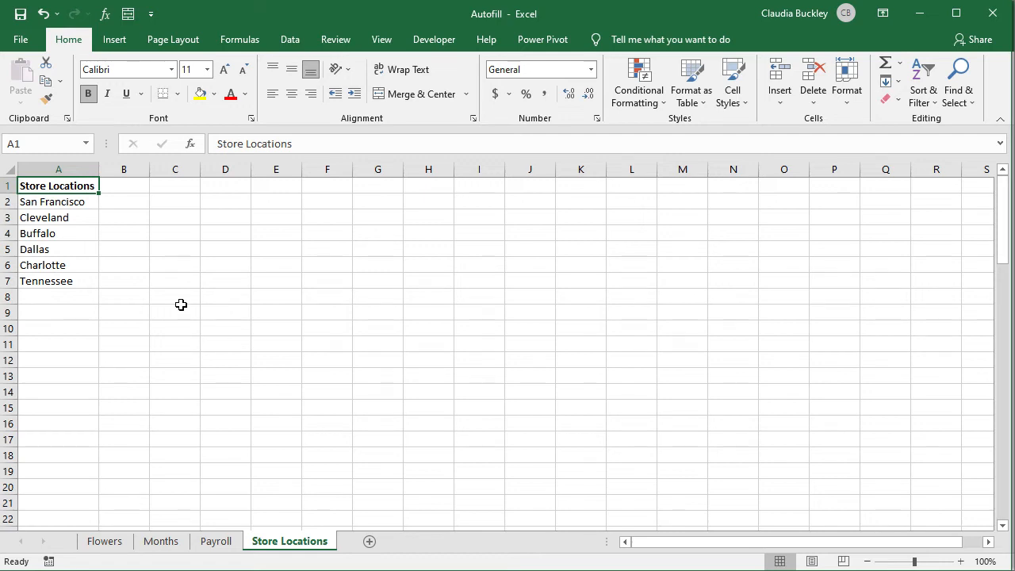
# Open the Custom Lists editor from Excel's advanced options.
pyautogui.click(26, 41)
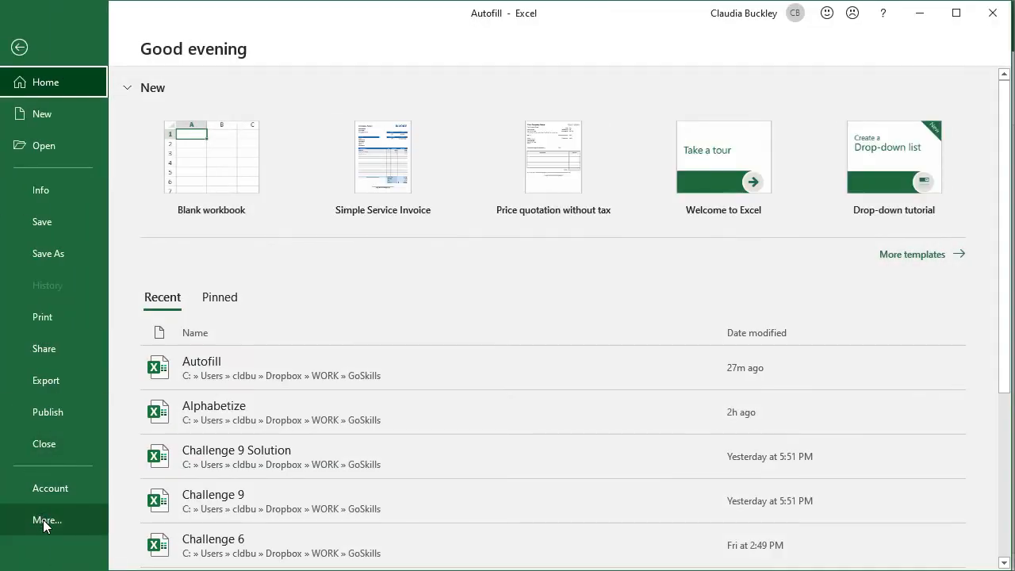
pyautogui.click(44, 520)
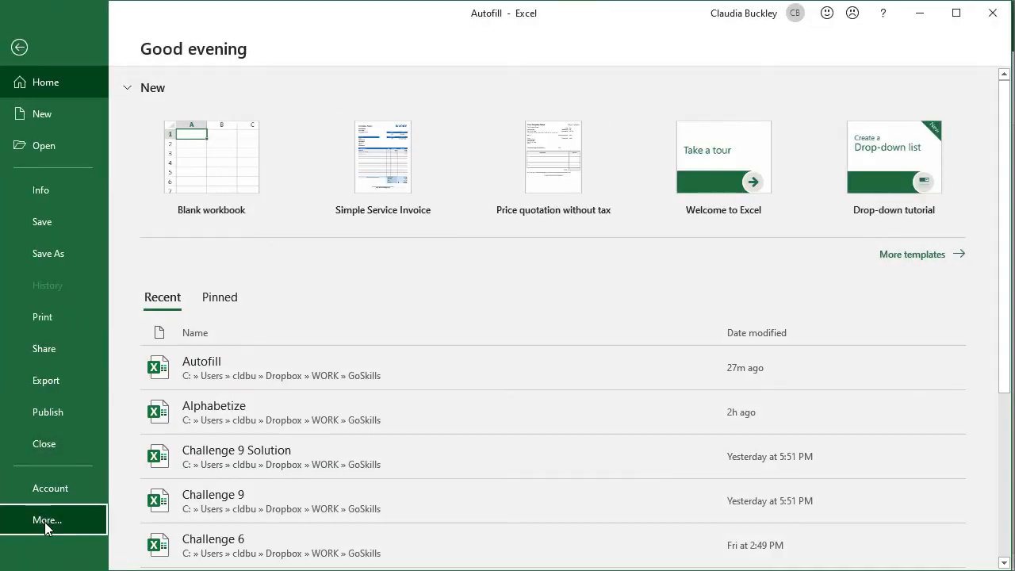
pyautogui.click(195, 555)
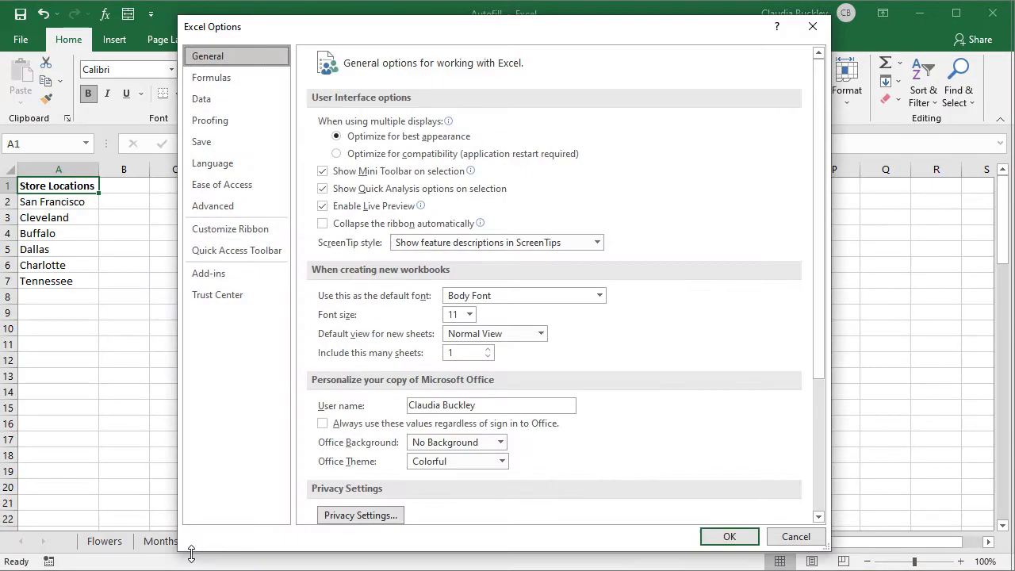
pyautogui.click(211, 207)
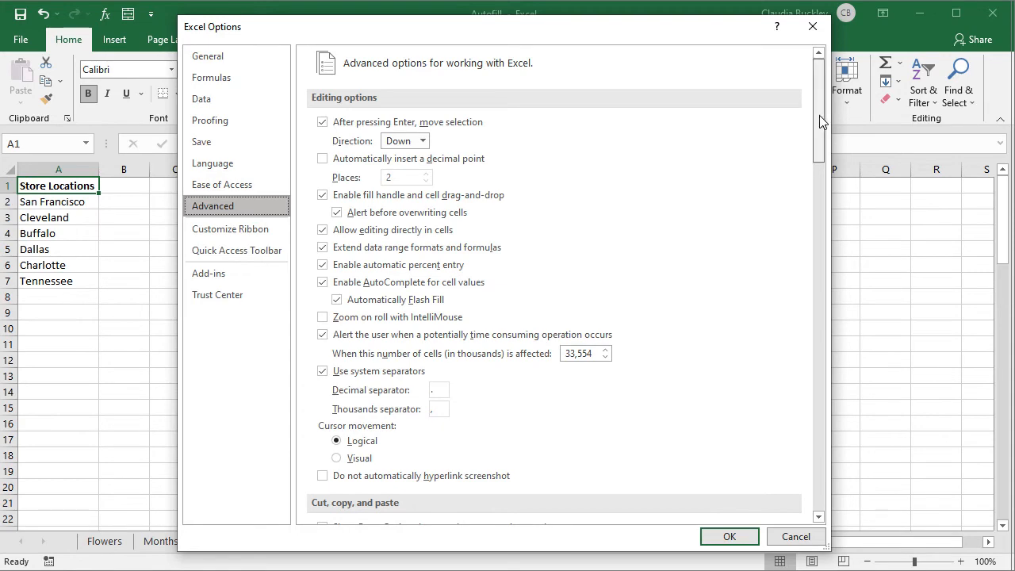
pyautogui.moveTo(819, 118); pyautogui.dragTo(821, 466)
pyautogui.click(558, 361)
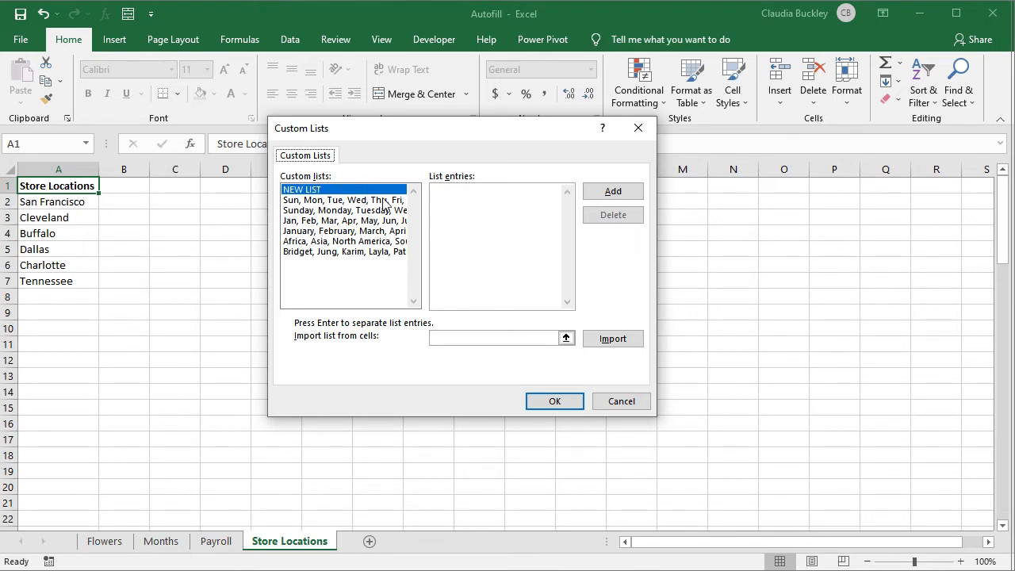
# Enter Buffalo, Charlotte, Cleveland, Dallas, Tennessee and San Francisco as separate entries of a new custom list.
pyautogui.click(432, 193)
pyautogui.write('Buffalo')
pyautogui.press('BackSpace')
pyautogui.write('o')
pyautogui.press('Return')
pyautogui.write('Charlotte')
pyautogui.press('Return')
pyautogui.write('Cleveland')
pyautogui.press('Return')
pyautogui.write('Dalla')
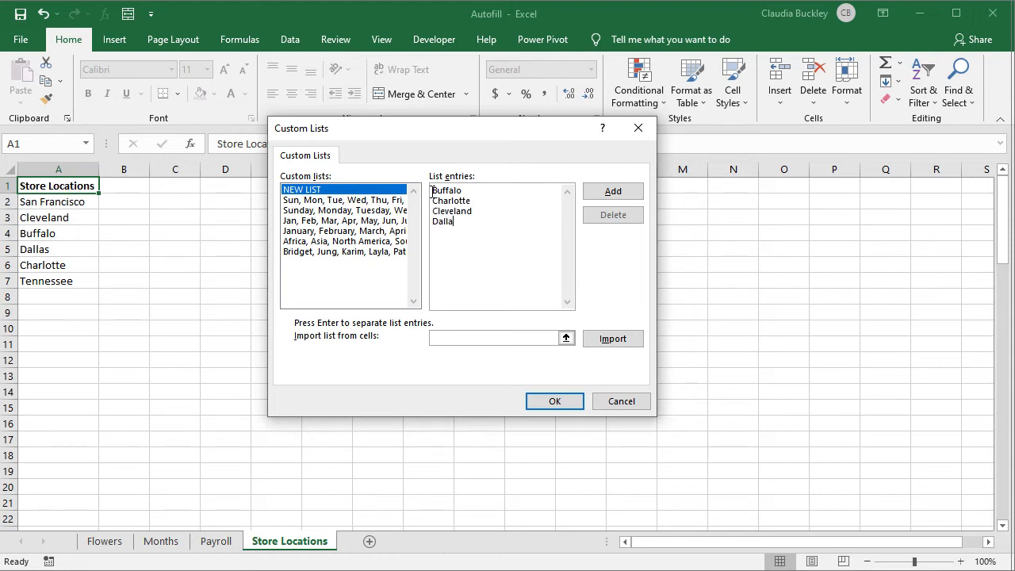
pyautogui.write('s Tennessee ')
pyautogui.write('San Francisco')
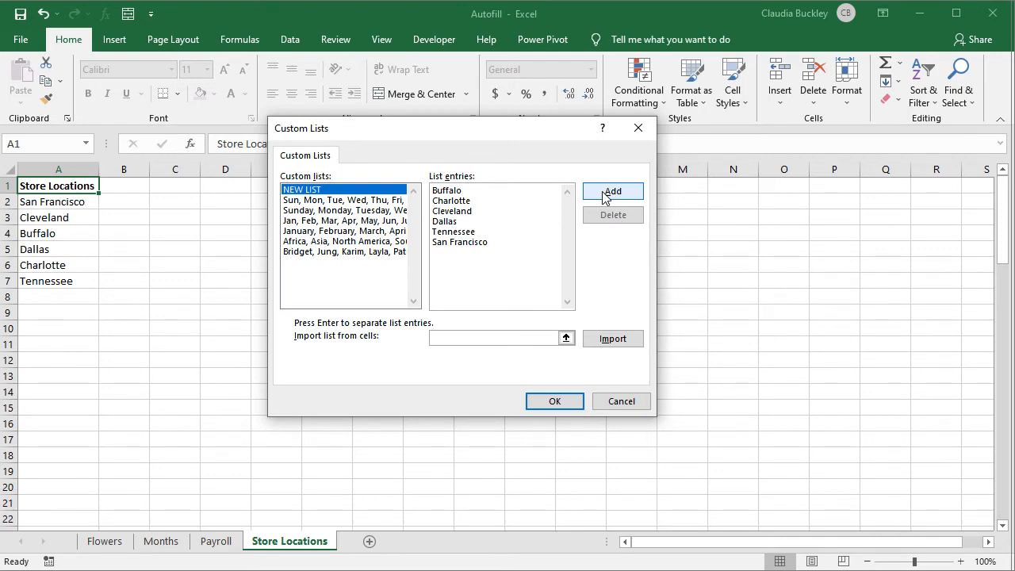
# Add the store locations to the custom lists and accept the Excel options.
pyautogui.click(605, 194)
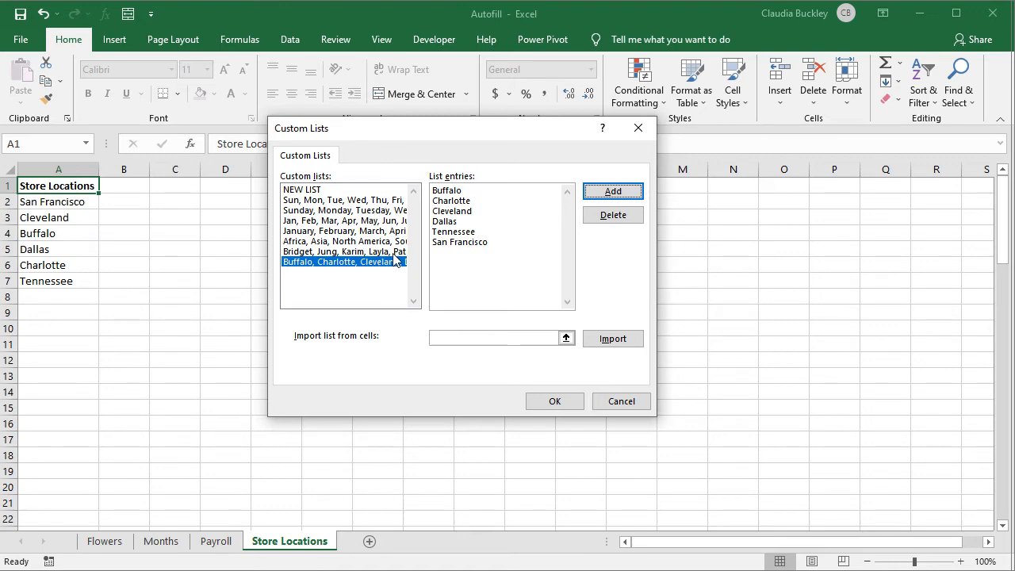
pyautogui.click(545, 402)
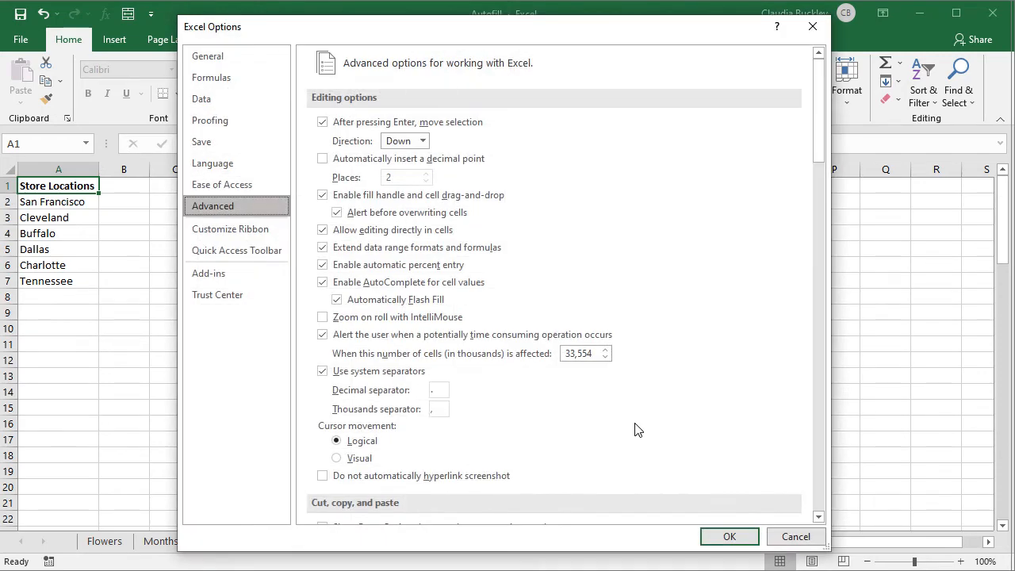
pyautogui.click(719, 537)
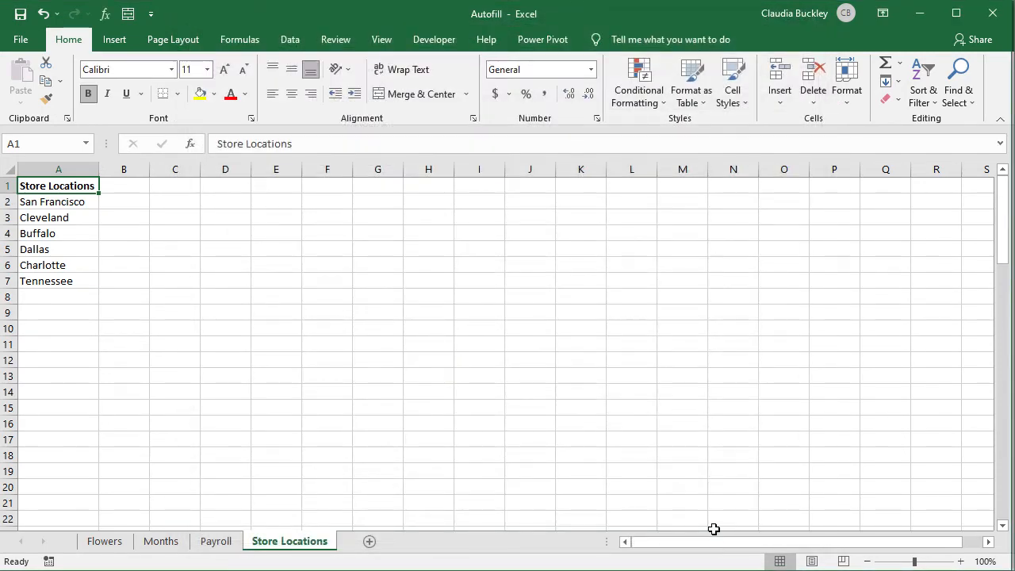
# Enter Buffalo in D2 and autofill the custom store list down column D.
pyautogui.click(224, 200)
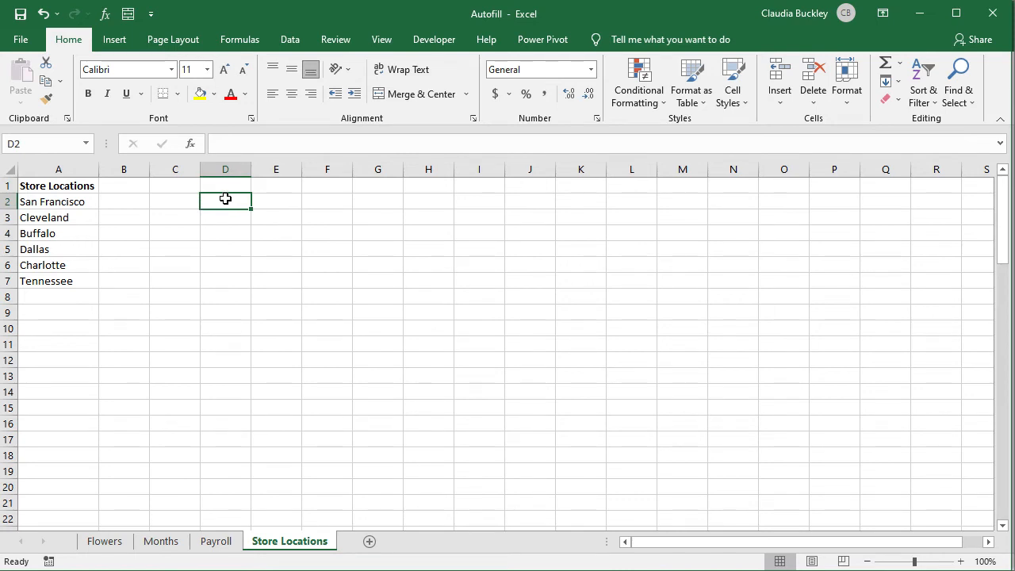
pyautogui.write('Buff')
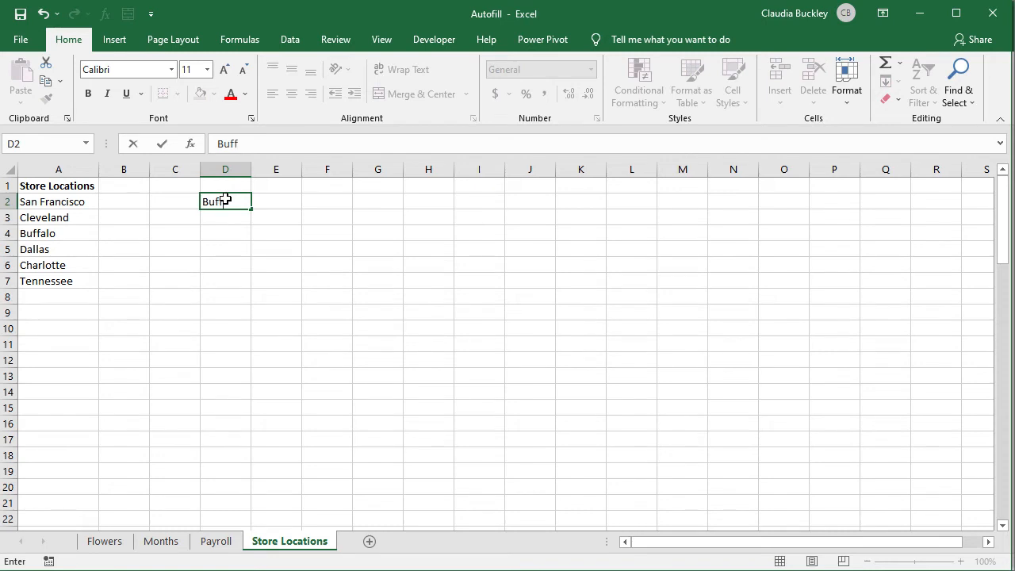
pyautogui.write('alo')
pyautogui.moveTo(251, 208); pyautogui.dragTo(252, 290)
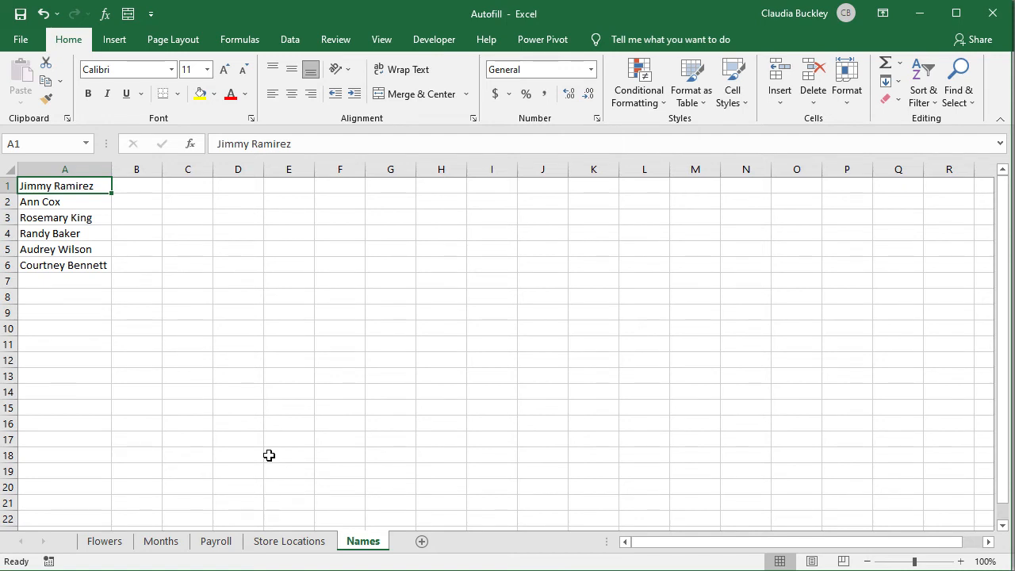
# Flash Fill column B with the column A names rewritten as last name, comma, first name, and autofit the column's width.
pyautogui.click(146, 187)
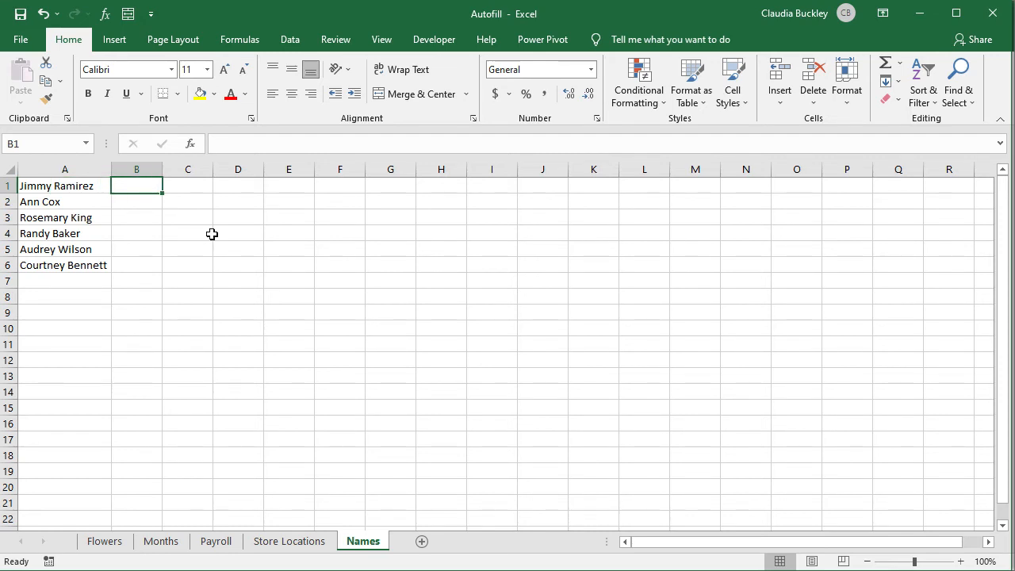
pyautogui.write('Ramirez,')
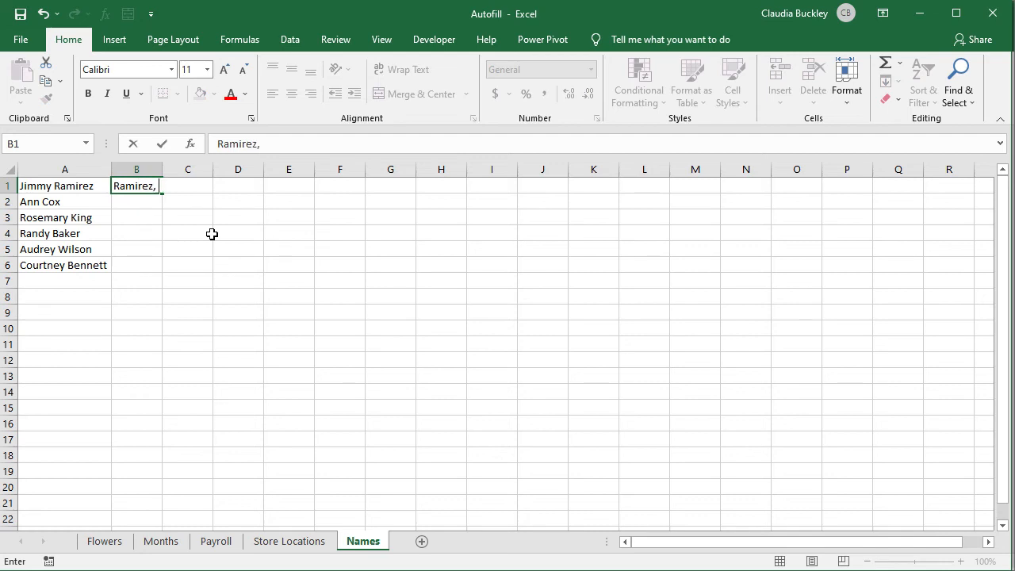
pyautogui.write(' Jimmy')
pyautogui.press('Return')
pyautogui.write('Cox, Ann')
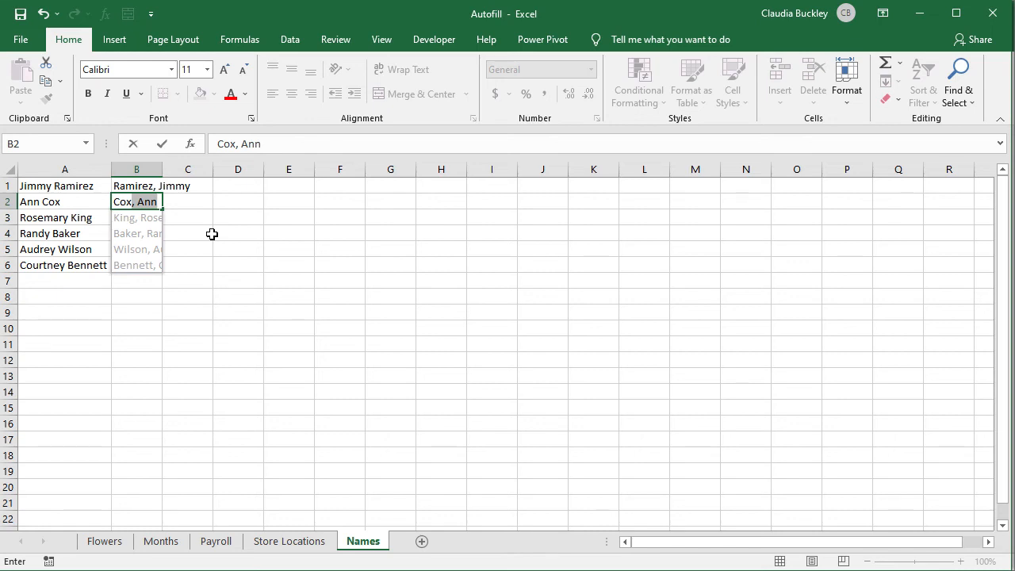
pyautogui.press('Tab')
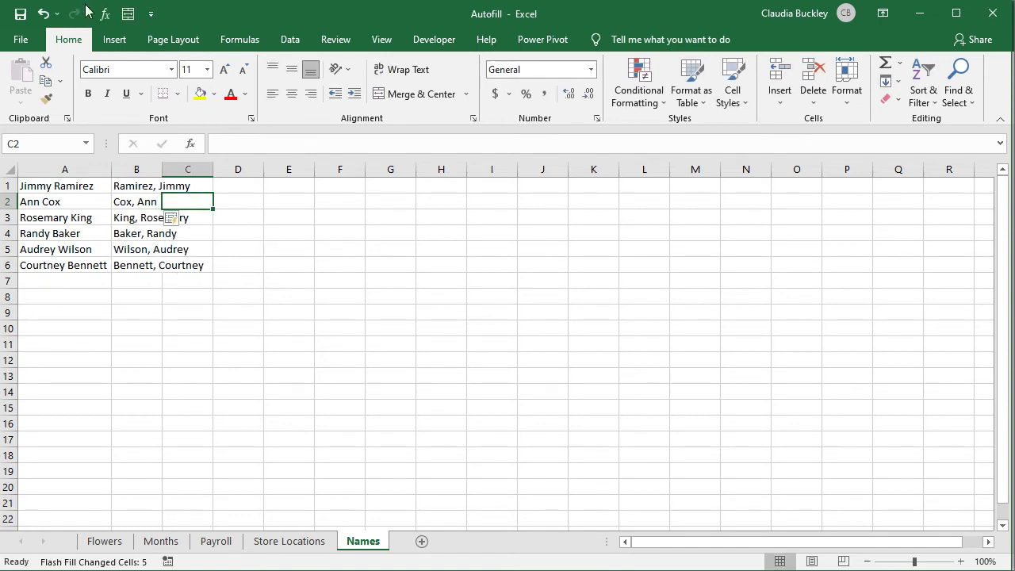
pyautogui.doubleClick(161, 169)
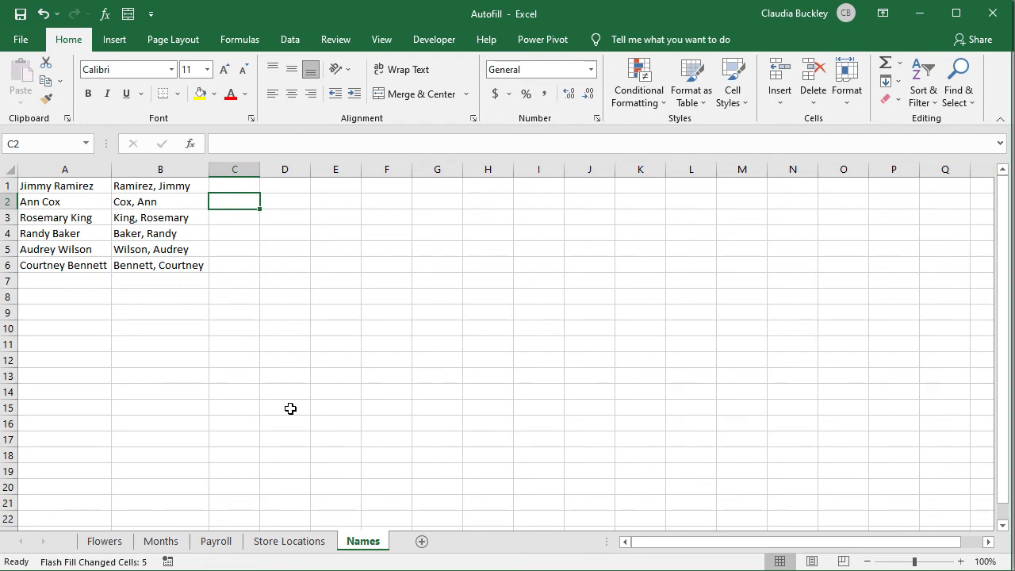
# Undo the column B width change, the Flash Fill and the typed entries so that column B is empty again.
pyautogui.hotkey('ctrl', 'z')
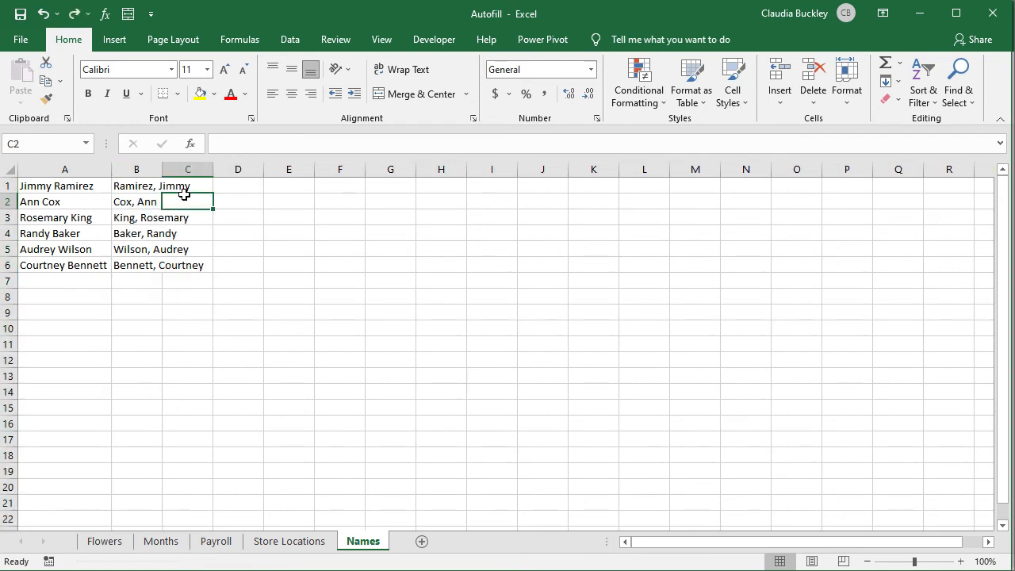
pyautogui.hotkey('ctrl', 'z')
pyautogui.hotkey('ctrl', 'z')
pyautogui.hotkey('ctrl', 'z')
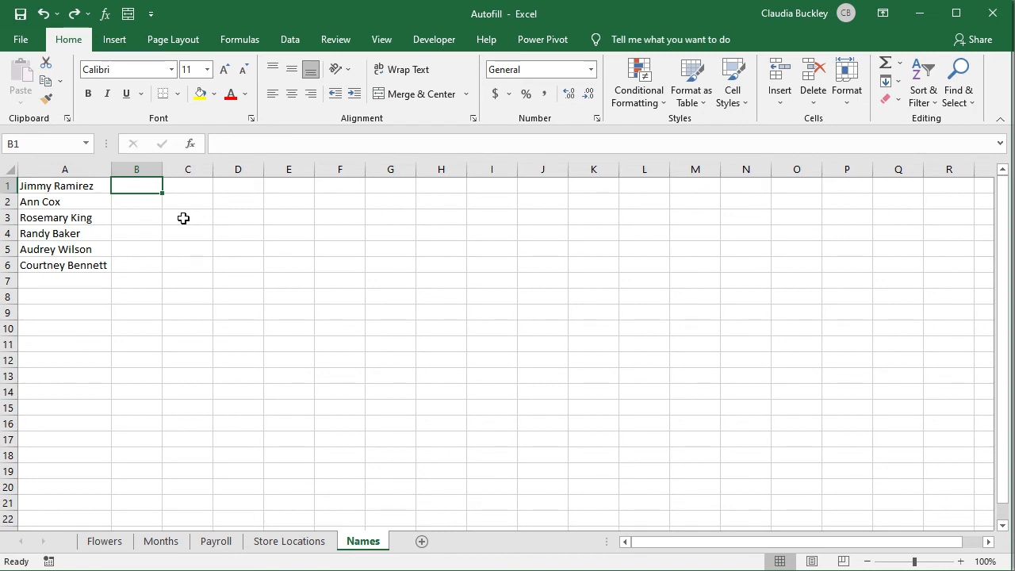
# Enter the first names from A1:A2 in B1:B2 and the last names in C1:C2, and Flash Fill columns B and C through row 6.
pyautogui.write('Jimmy')
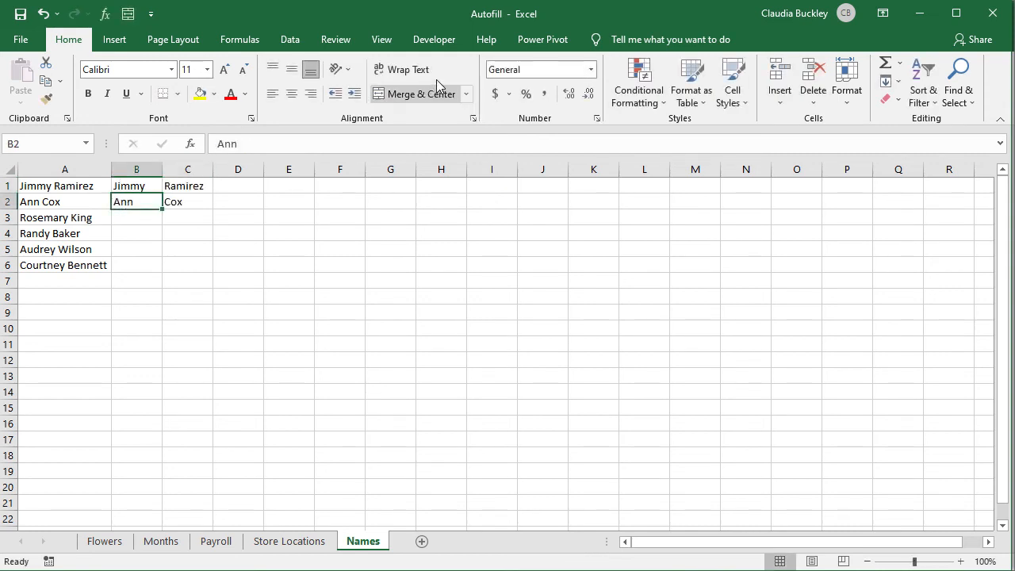
pyautogui.click(290, 45)
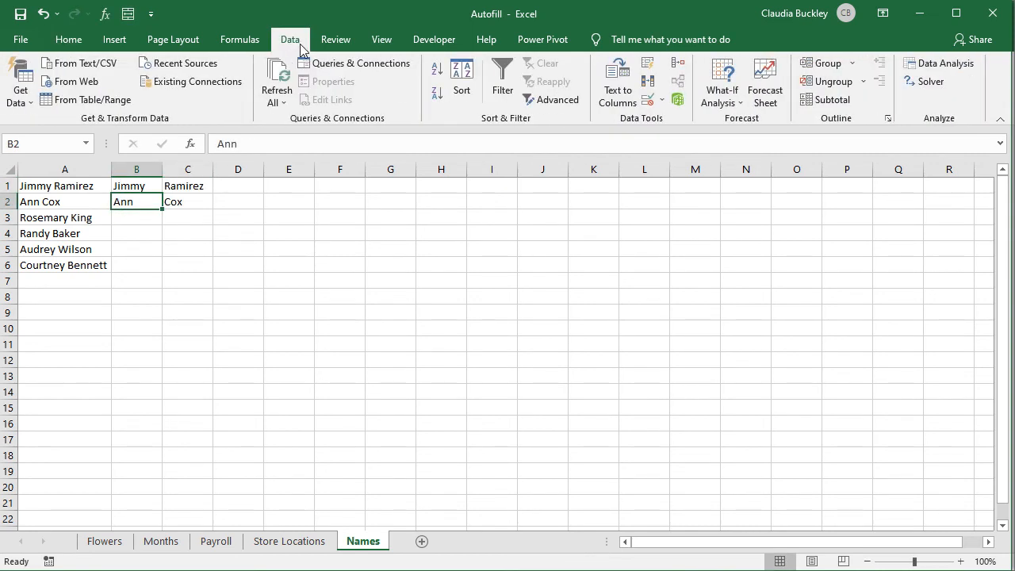
pyautogui.click(655, 66)
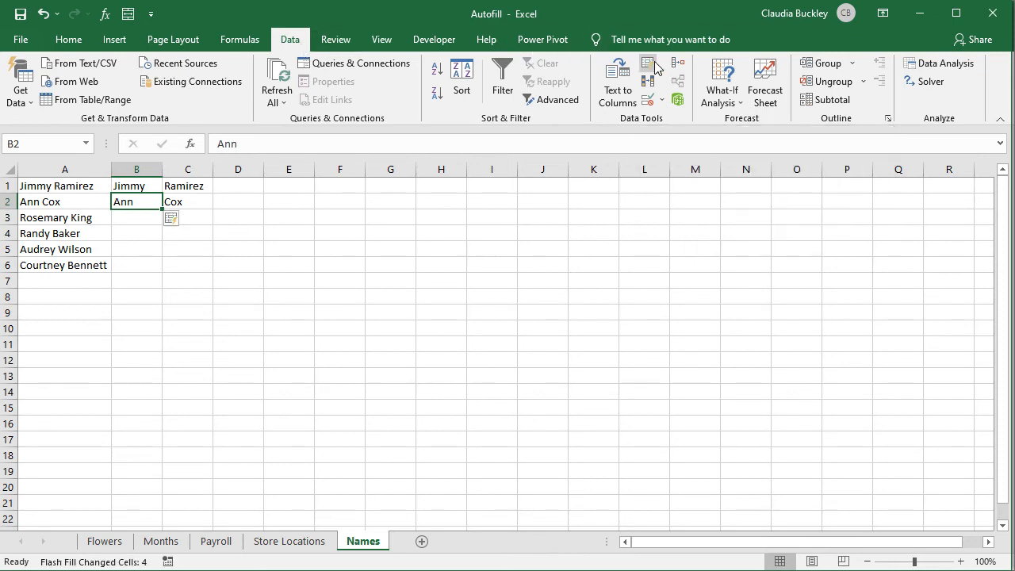
pyautogui.click(201, 200)
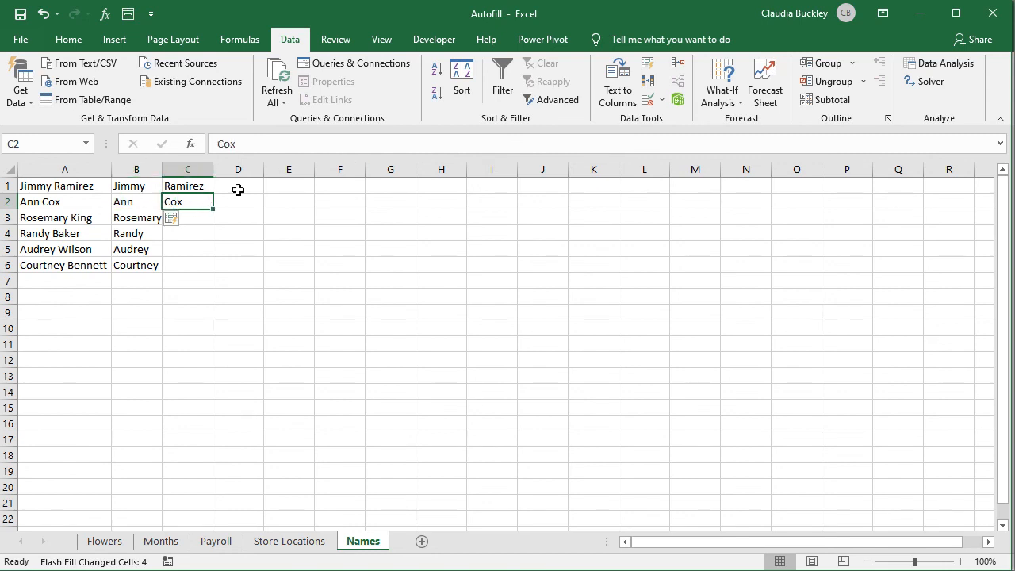
pyautogui.click(646, 66)
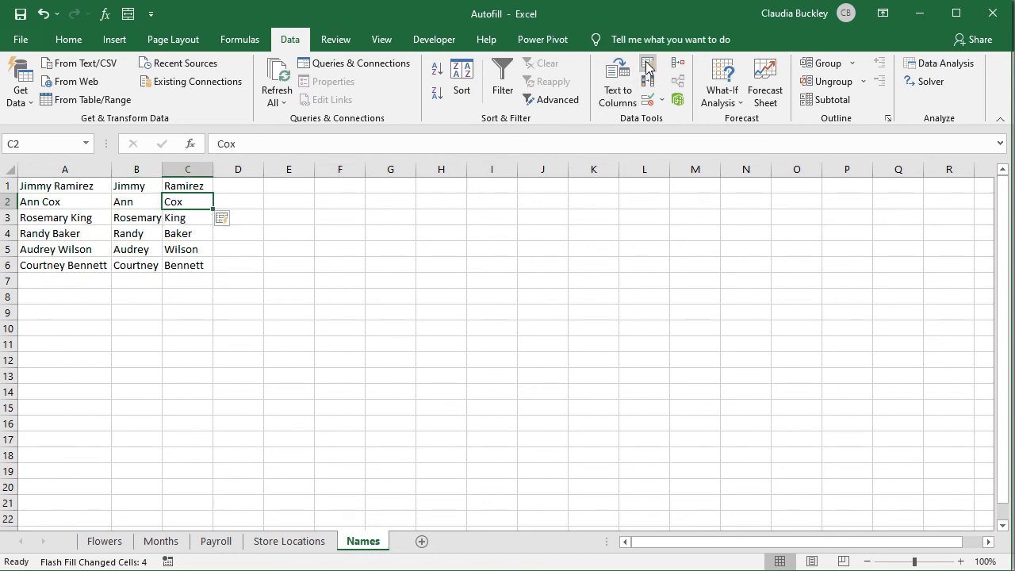